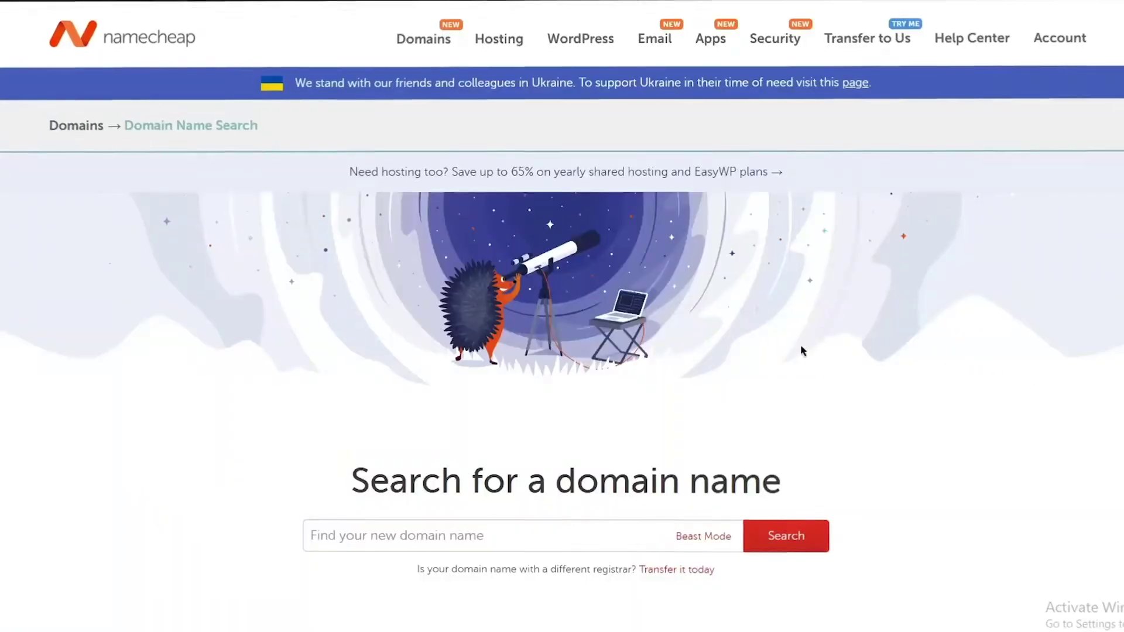
scroll(561, 294, down, 2)
scroll(560, 294, down, 2)
scroll(560, 294, down, 1)
scroll(561, 294, down, 2)
scroll(561, 294, down, 2)
scroll(561, 294, down, 2)
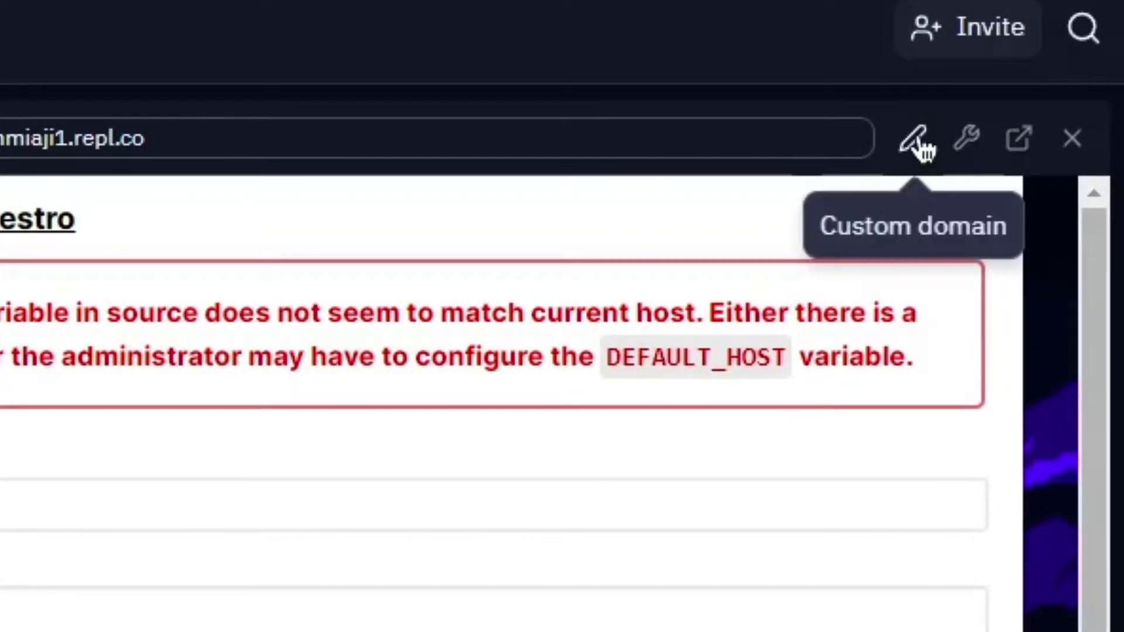
Open Replit's custom domain panel and focus the domain field for link.oddcoder.xyz.
click(918, 148)
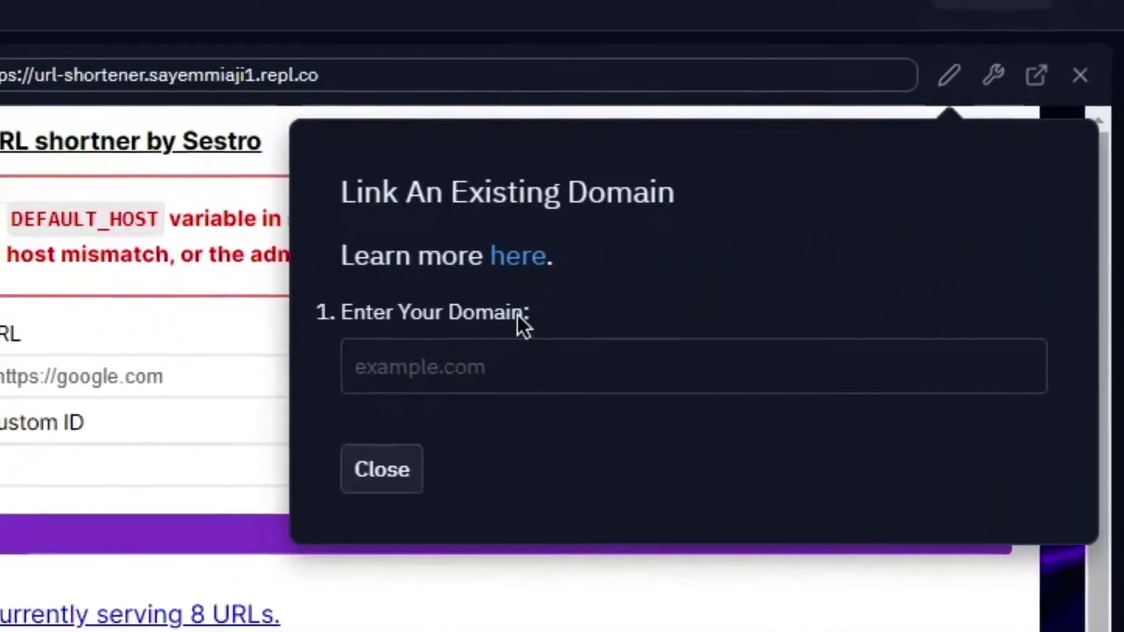
click(466, 367)
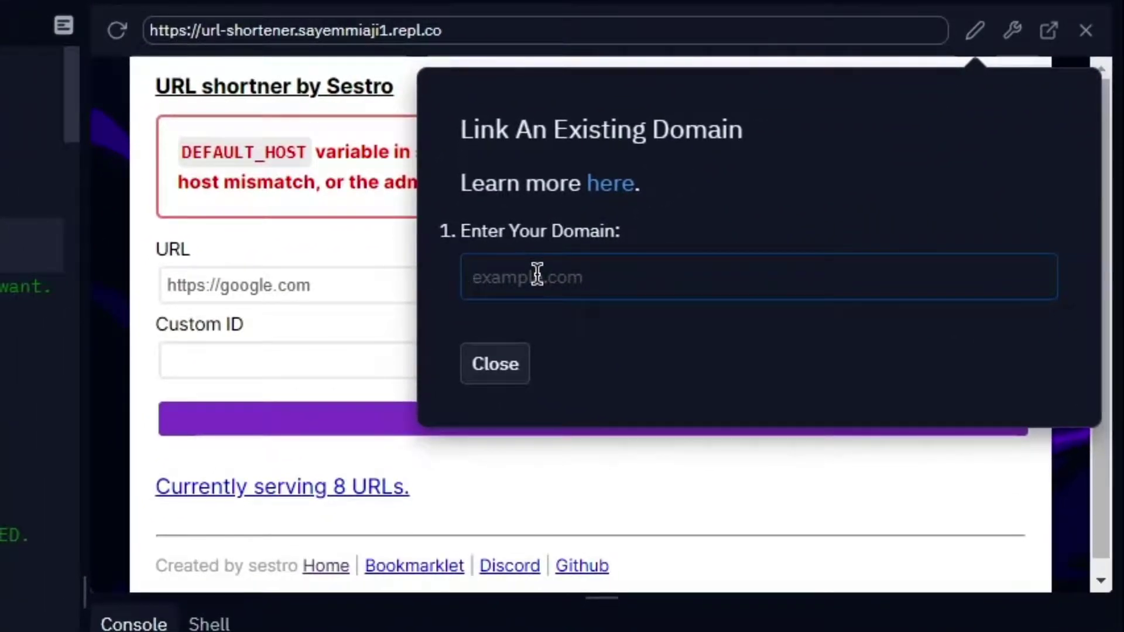
text(link.oddcoder.xyz)
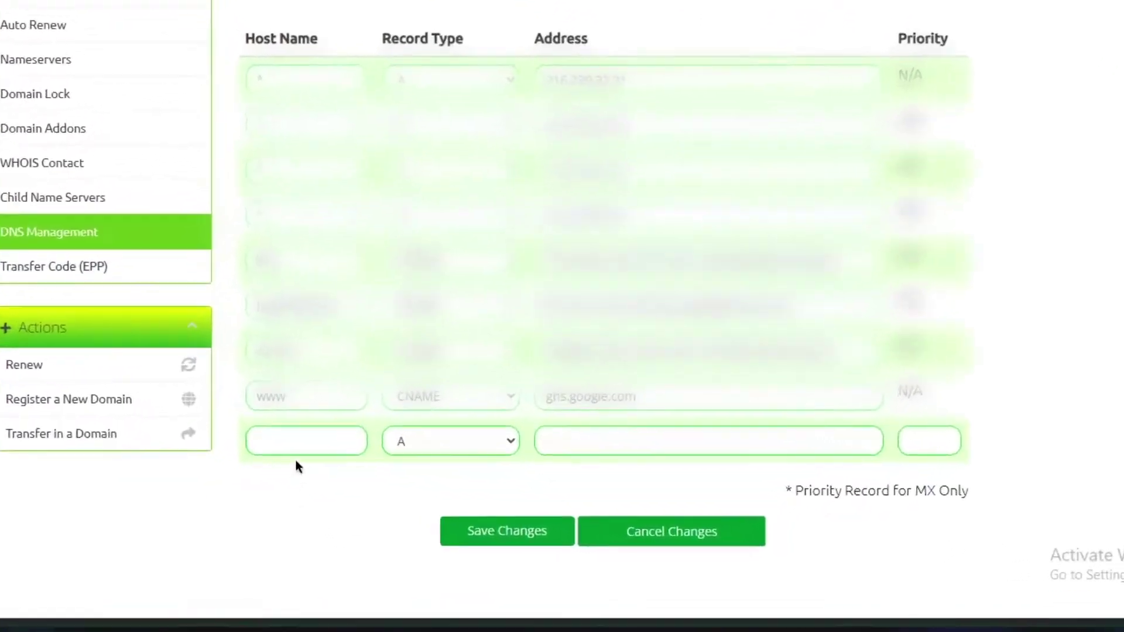
Add a CNAME record with host link, pasting the repl.co hostname as its target.
click(373, 404)
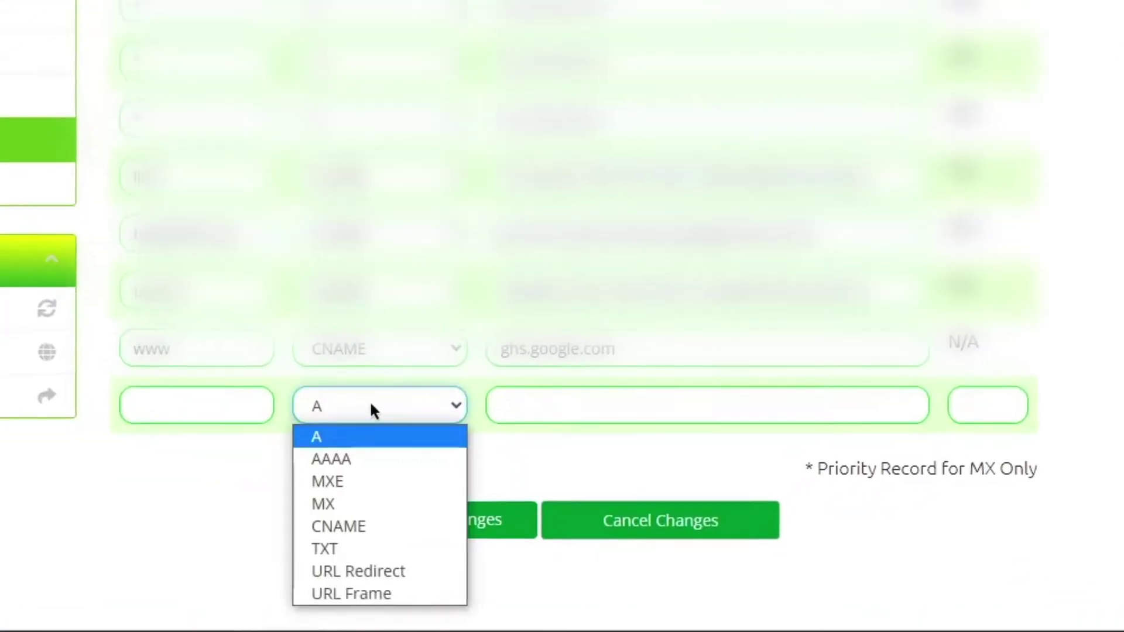
click(352, 526)
click(227, 411)
text(link)
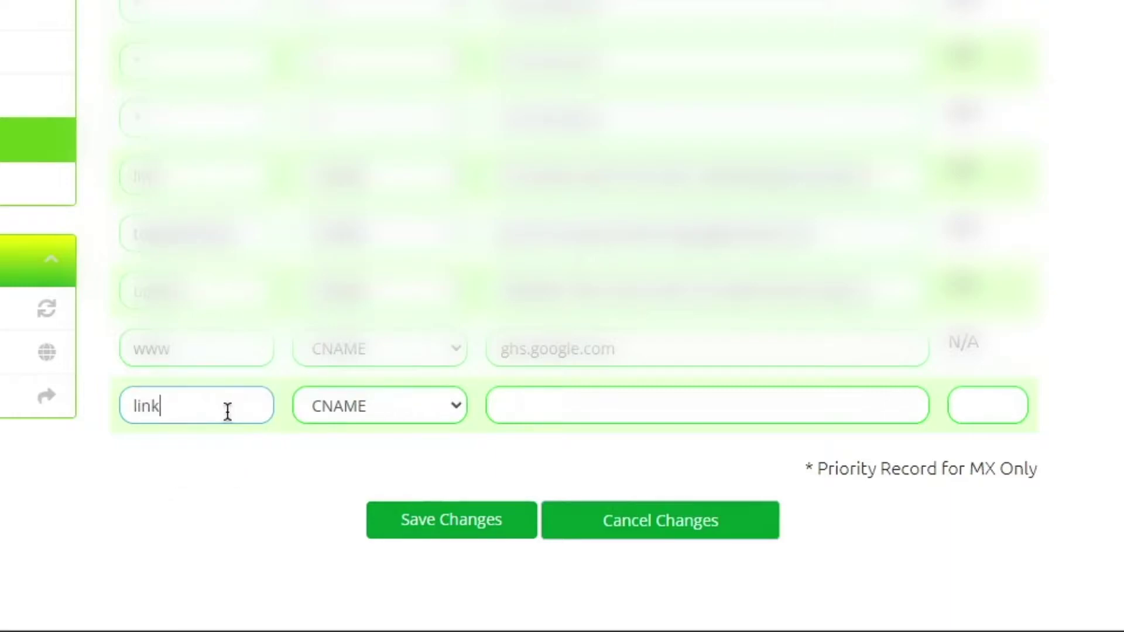
click(565, 391)
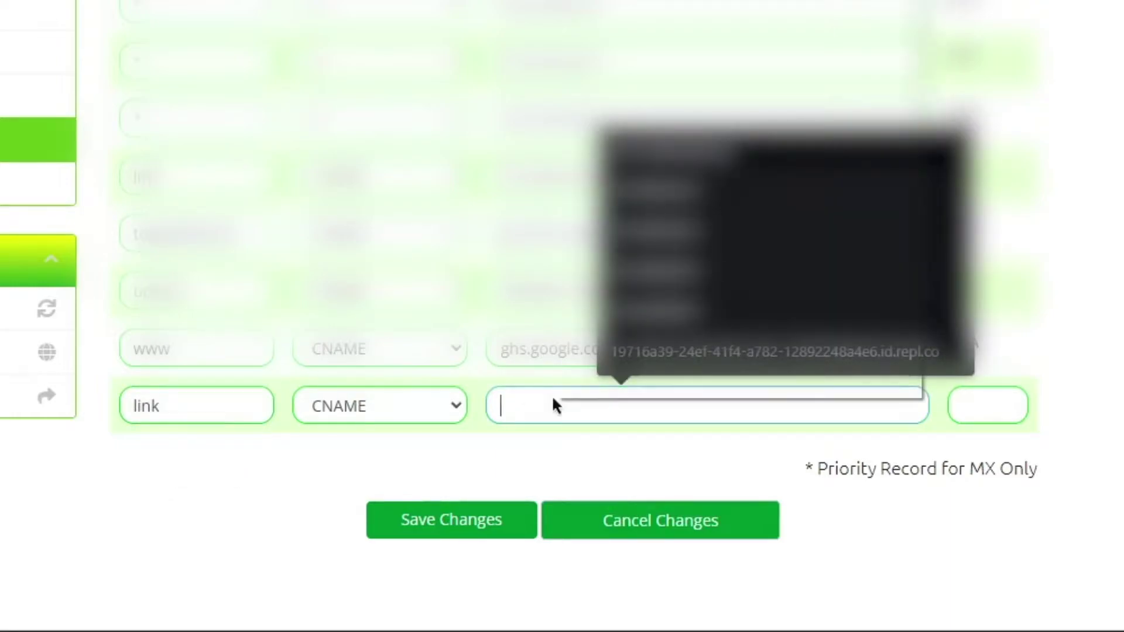
right_click(554, 404)
key(ctrl+v)
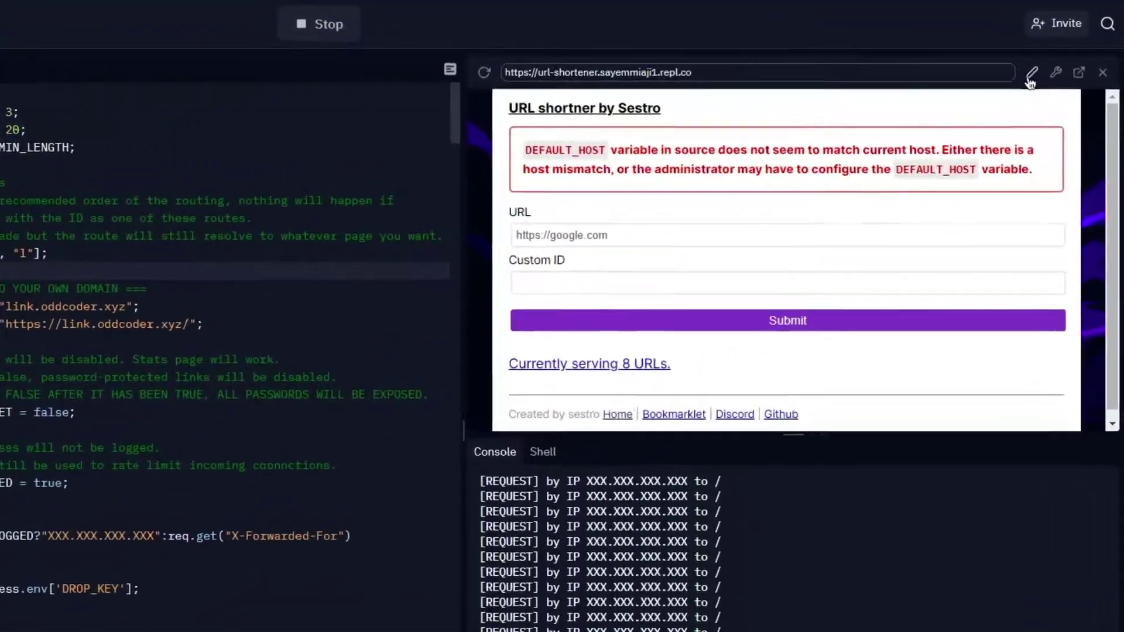
Reopen the domain panel and link link.oddcoder.xyz to the repl.
click(1014, 70)
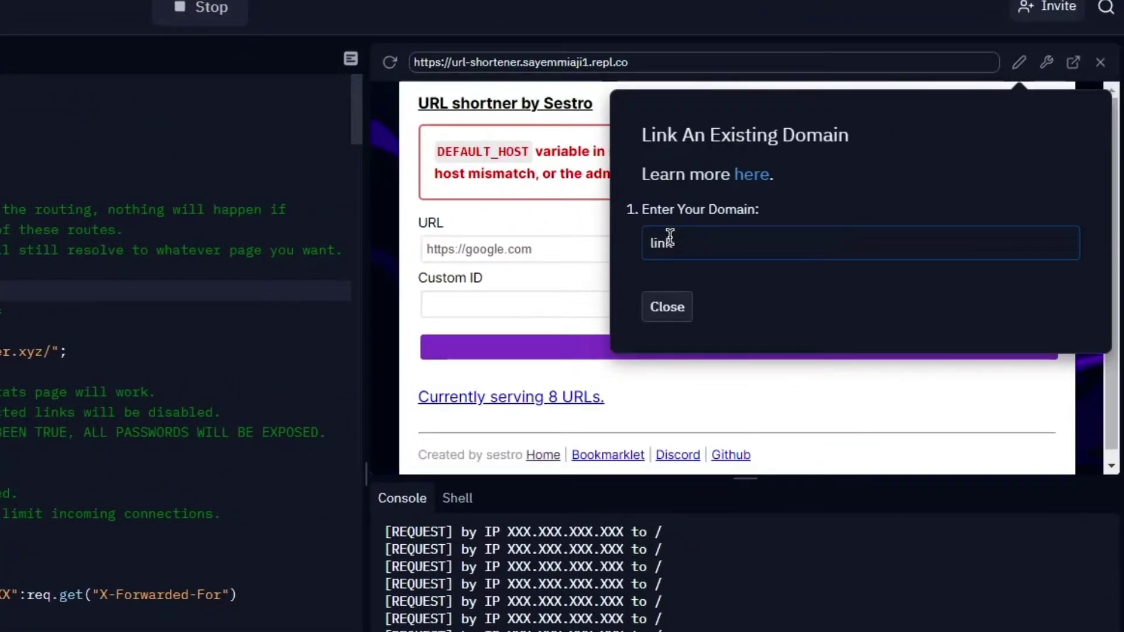
text(.oddcoder.xyz)
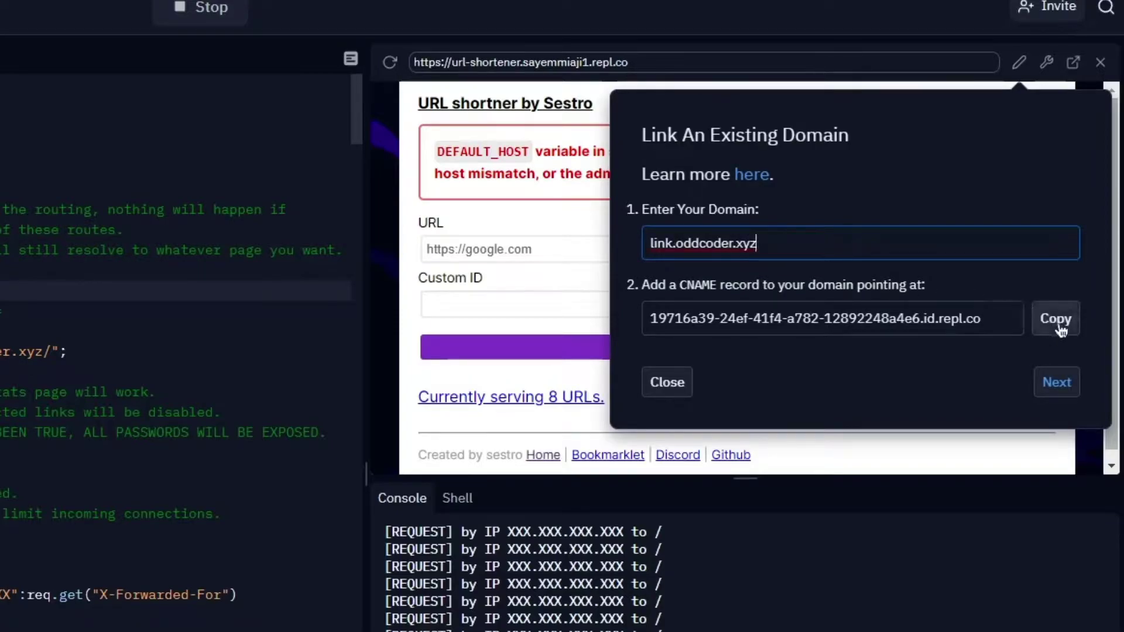
click(1066, 383)
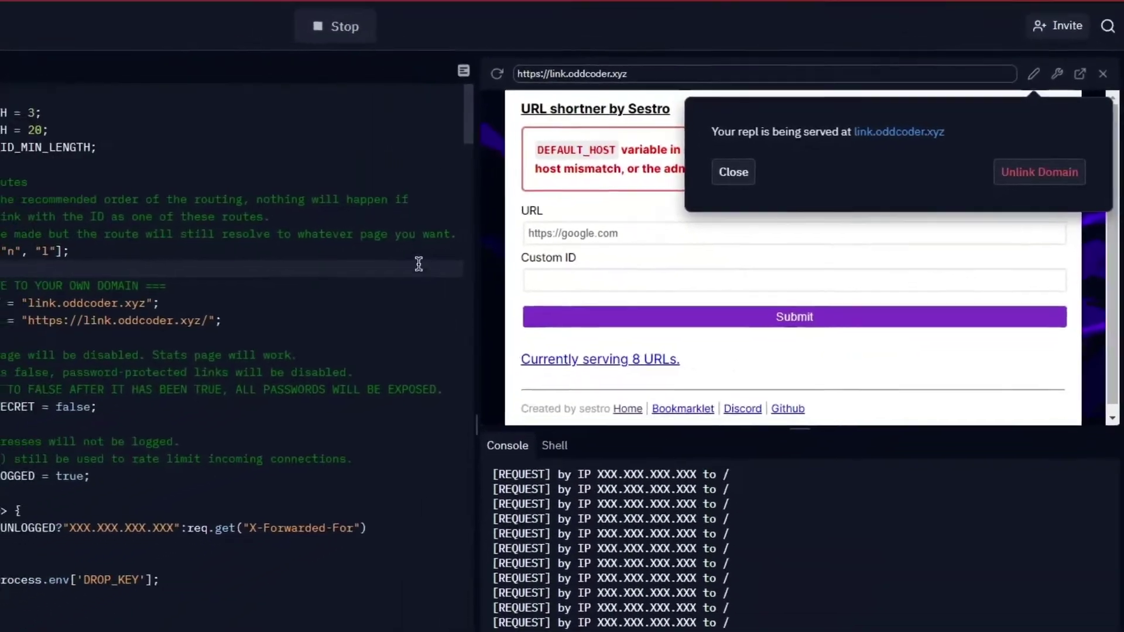
Close Replit's domain-linked notice.
click(667, 178)
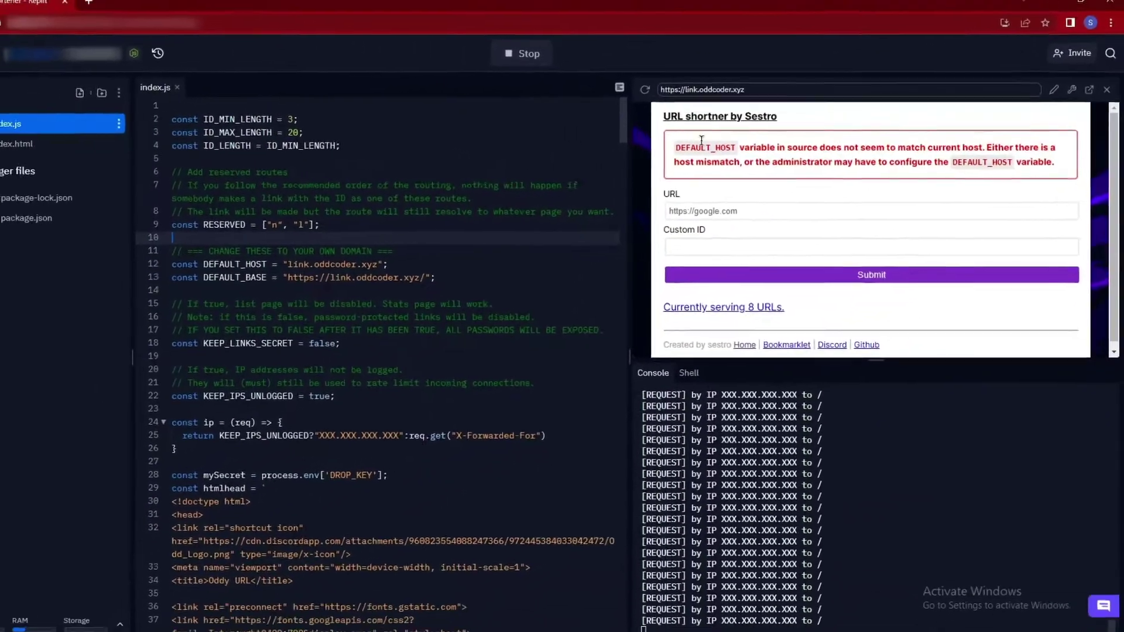